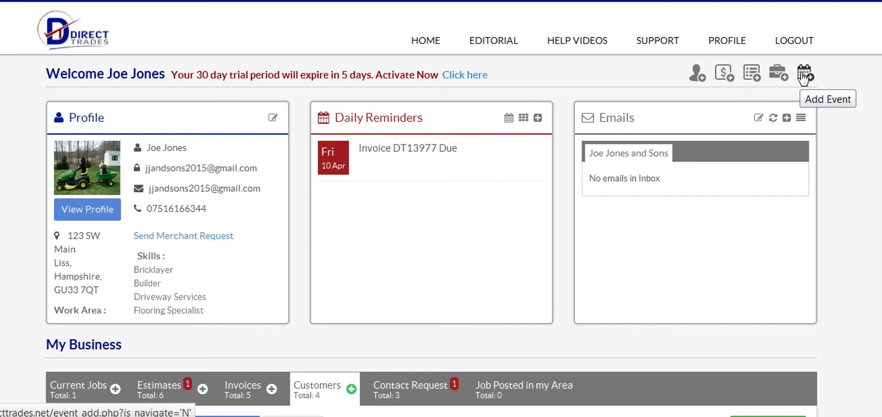
# Open the form for adding a new event, review its fields down to the end, and close it without submitting.
pyautogui.click(803, 75)
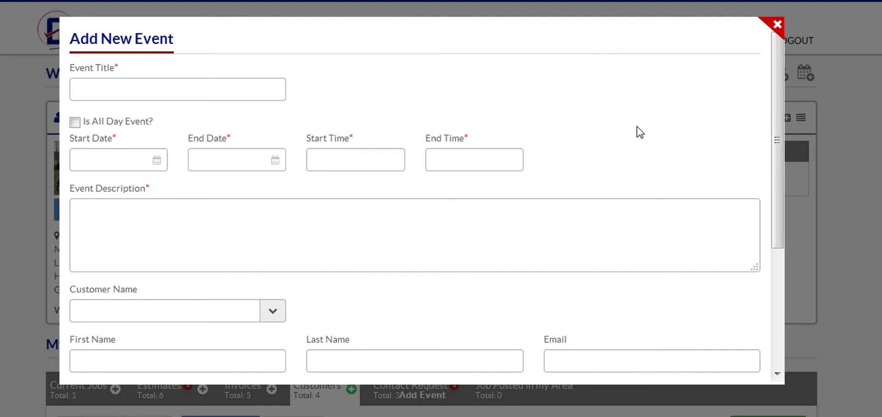
pyautogui.scroll(-3, 501, 127)
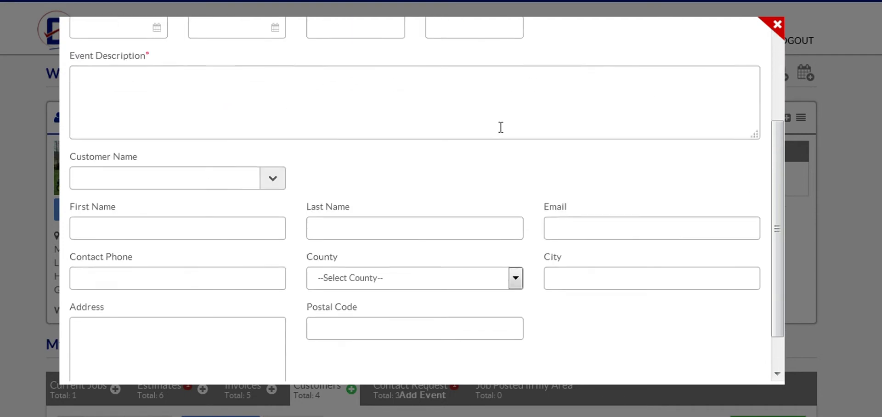
pyautogui.scroll(-5, 500, 130)
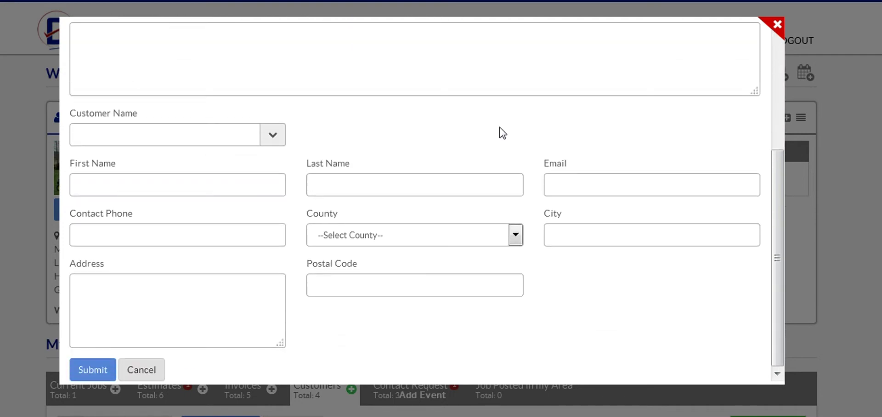
pyautogui.click(775, 26)
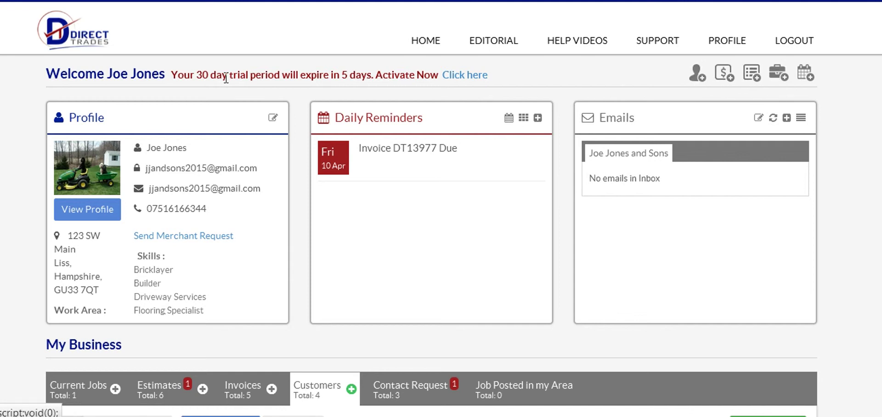
pyautogui.moveTo(106, 121); pyautogui.dragTo(67, 125)
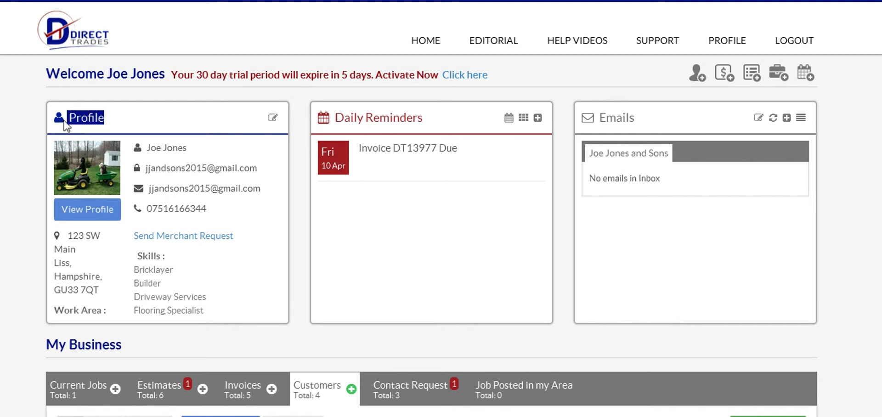
pyautogui.click(201, 91)
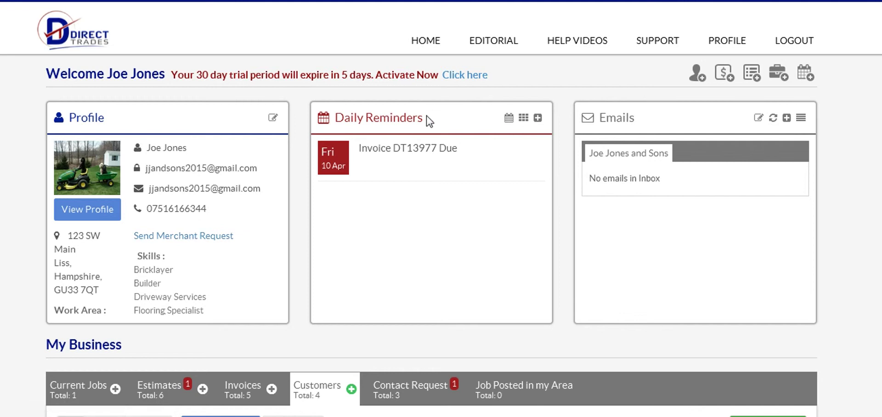
# View the full events list from Daily Reminders, check the conversion options for the Oak Flooring - Lounge event, and close the list.
pyautogui.moveTo(423, 118); pyautogui.dragTo(334, 118)
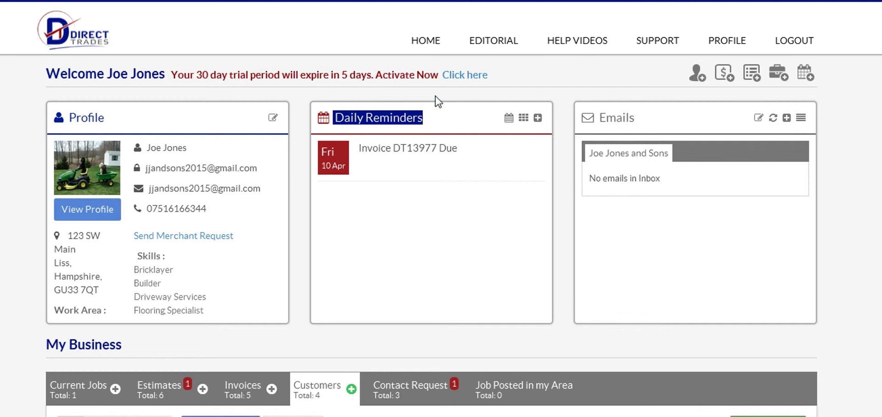
pyautogui.click(523, 121)
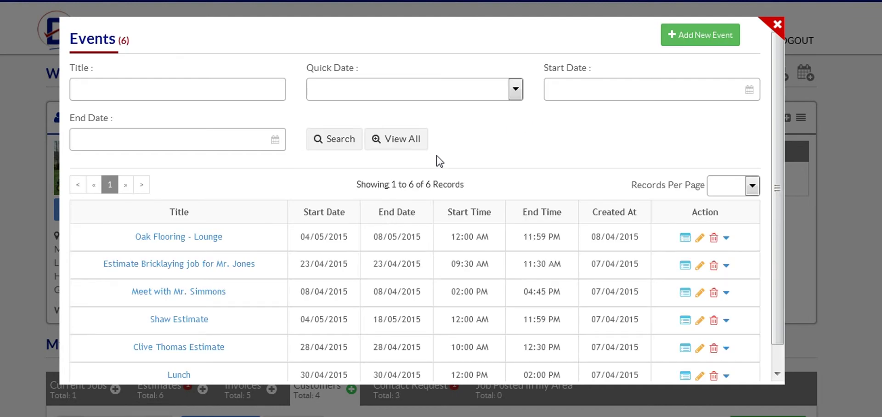
pyautogui.scroll(-1, 277, 203)
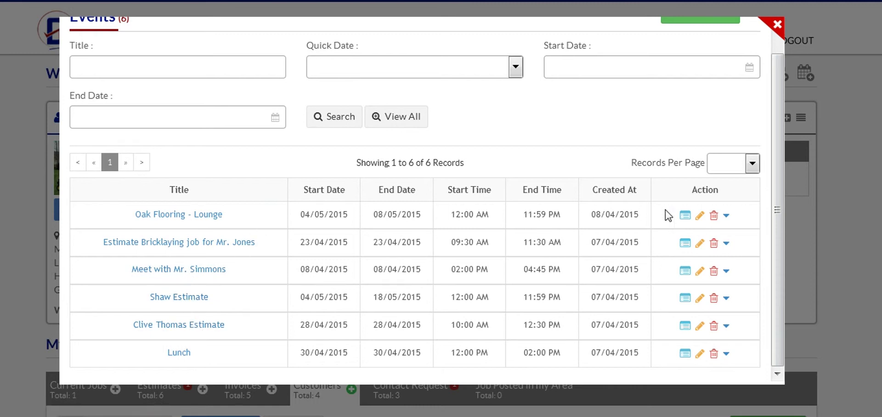
pyautogui.click(727, 220)
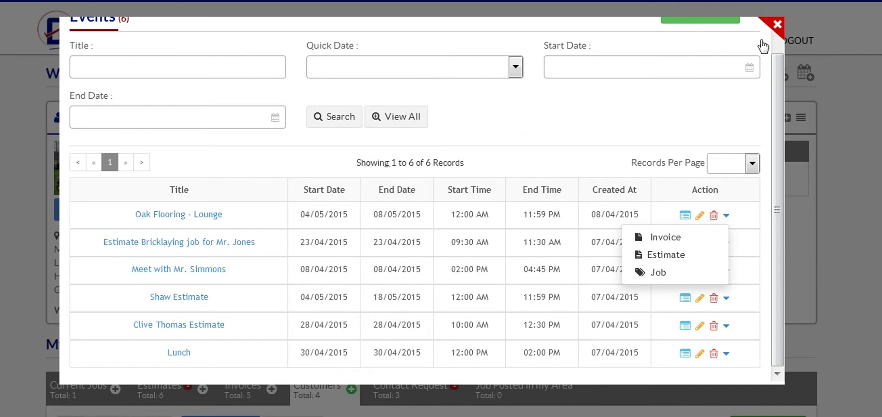
pyautogui.click(776, 25)
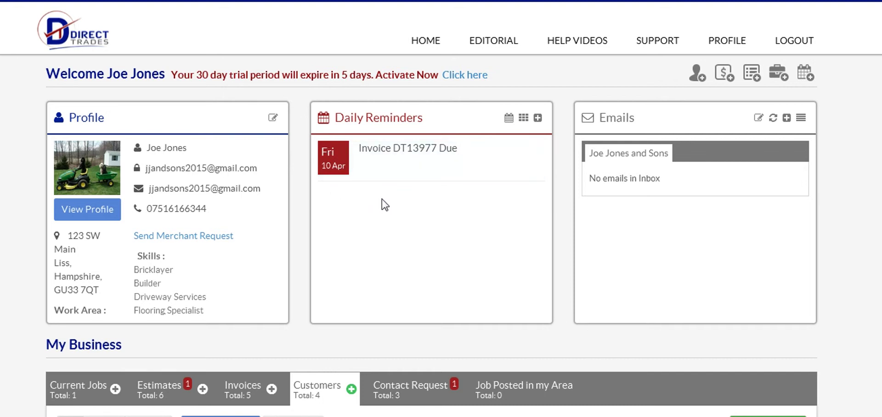
# Open the due invoice from Daily Reminders and review its due date, line items and amount to pay.
pyautogui.click(406, 152)
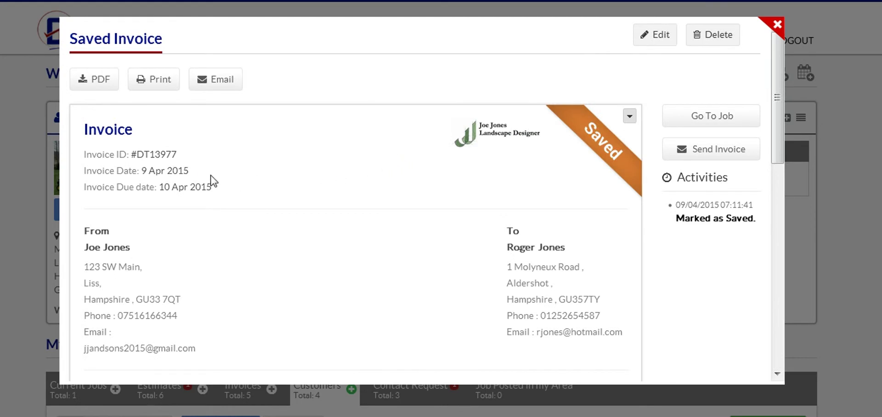
pyautogui.moveTo(215, 188); pyautogui.dragTo(163, 191)
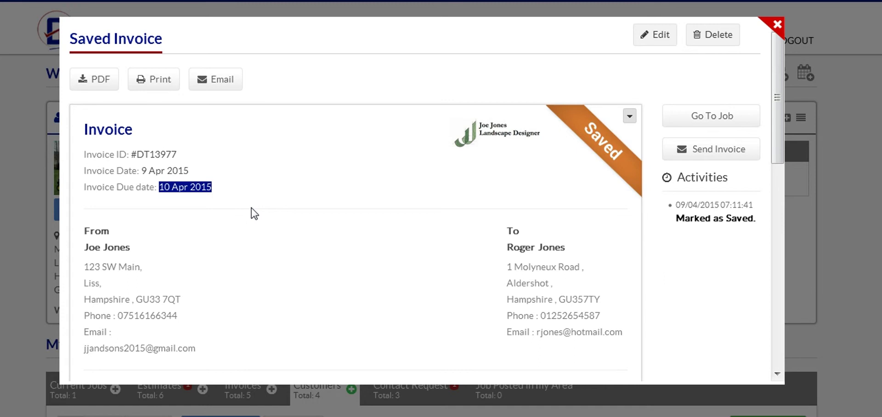
pyautogui.scroll(-3, 255, 214)
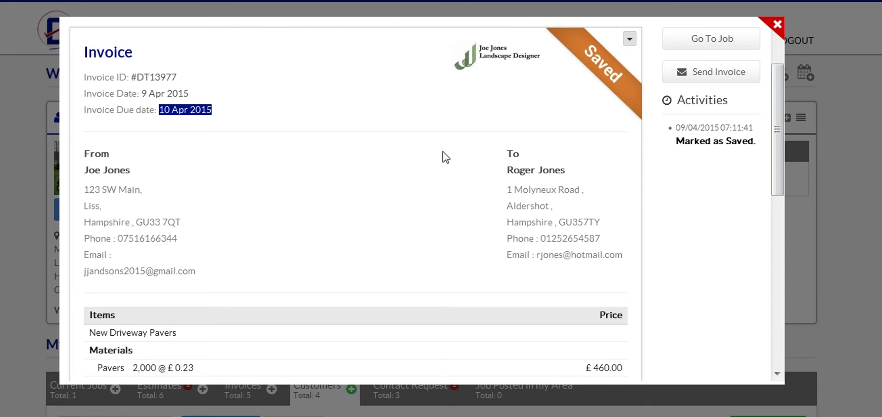
pyautogui.scroll(-10, 444, 157)
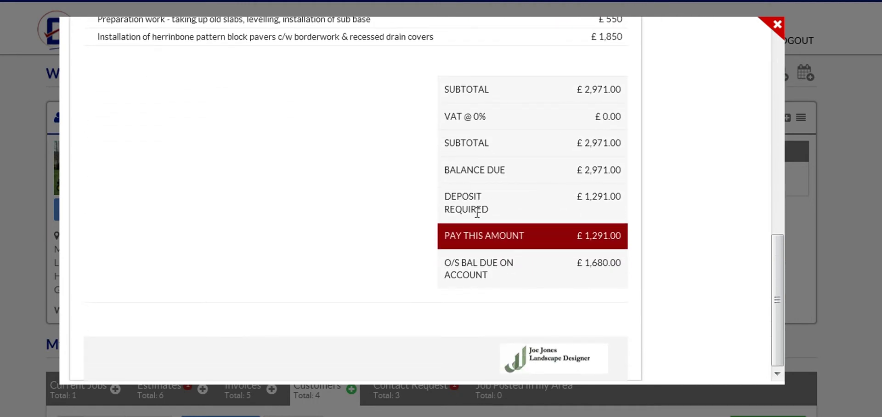
pyautogui.moveTo(606, 236); pyautogui.dragTo(627, 239)
pyautogui.scroll(10, 687, 223)
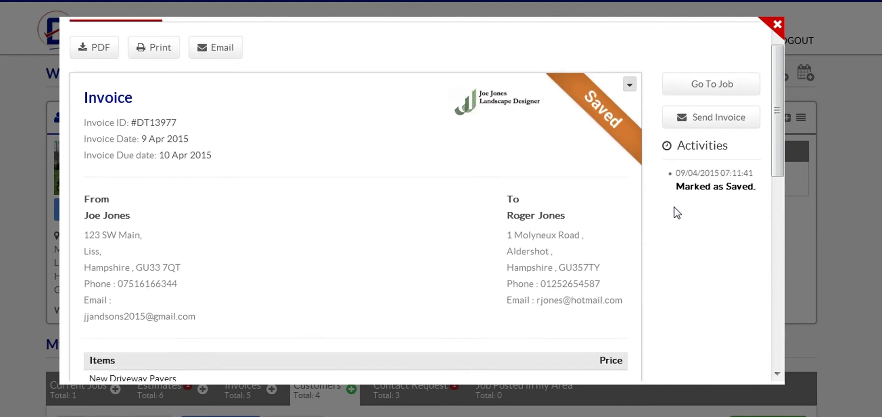
# Check which statuses the invoice can be marked as, leave its status as it is, and close the invoice.
pyautogui.click(629, 86)
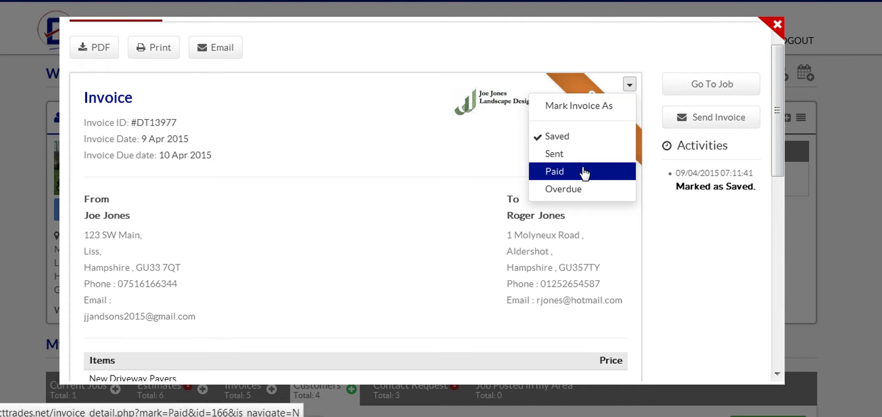
pyautogui.click(474, 151)
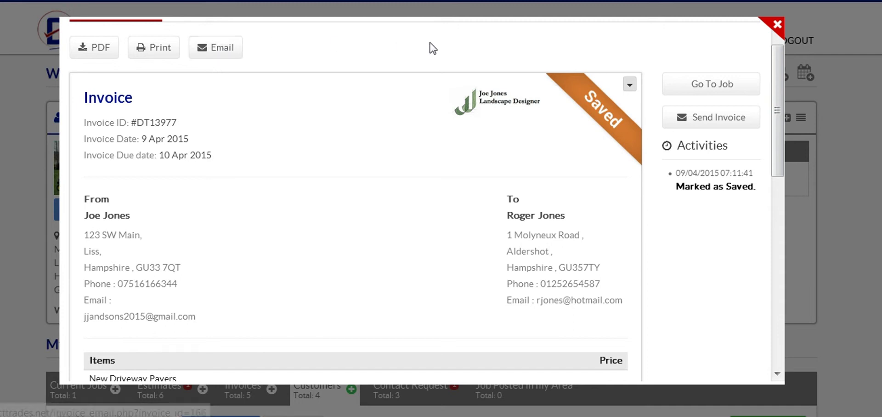
pyautogui.click(777, 24)
pyautogui.moveTo(641, 121); pyautogui.dragTo(599, 118)
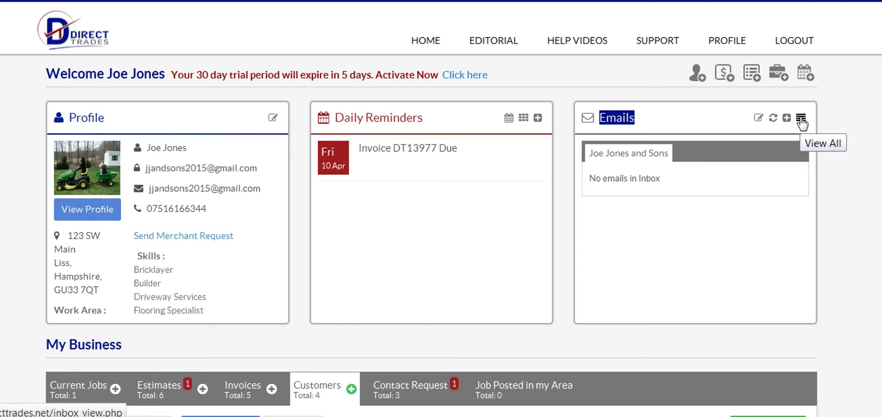
pyautogui.click(649, 118)
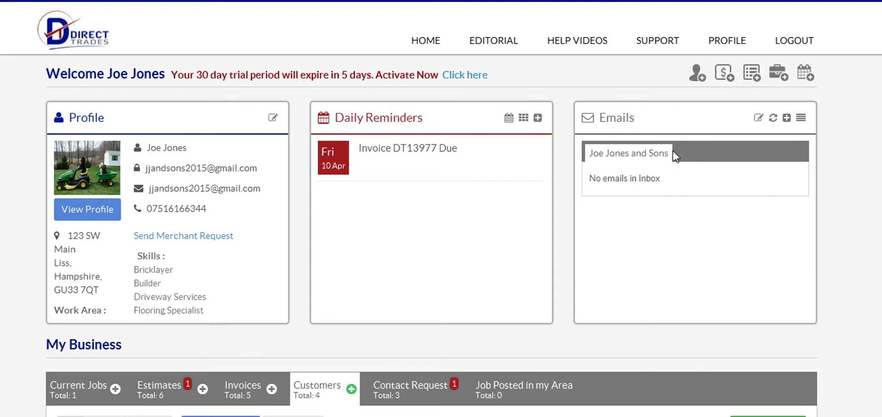
# Show the list of current jobs in the My Business section.
pyautogui.scroll(-2, 662, 209)
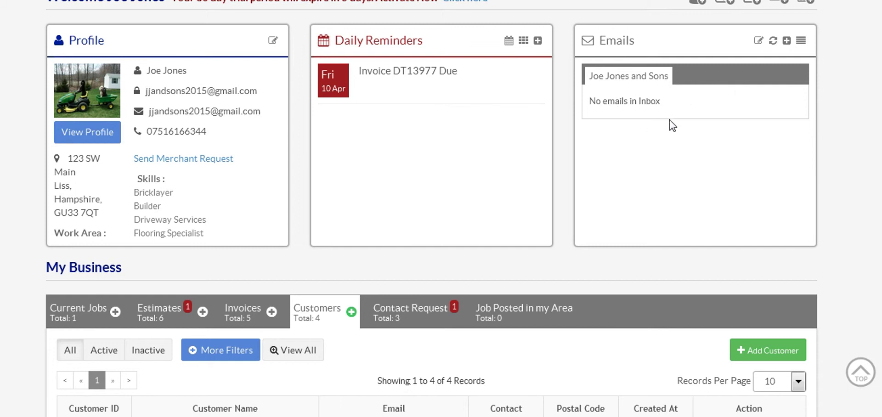
pyautogui.scroll(-2, 666, 123)
pyautogui.scroll(-2, 142, 226)
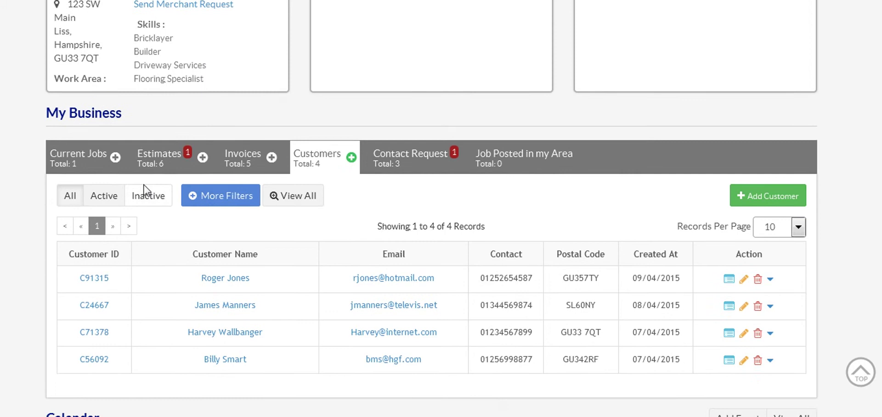
pyautogui.moveTo(128, 119); pyautogui.dragTo(45, 113)
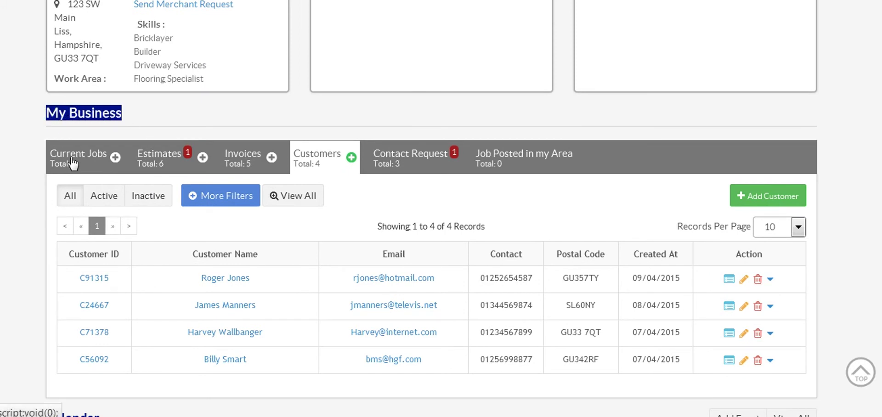
pyautogui.click(73, 163)
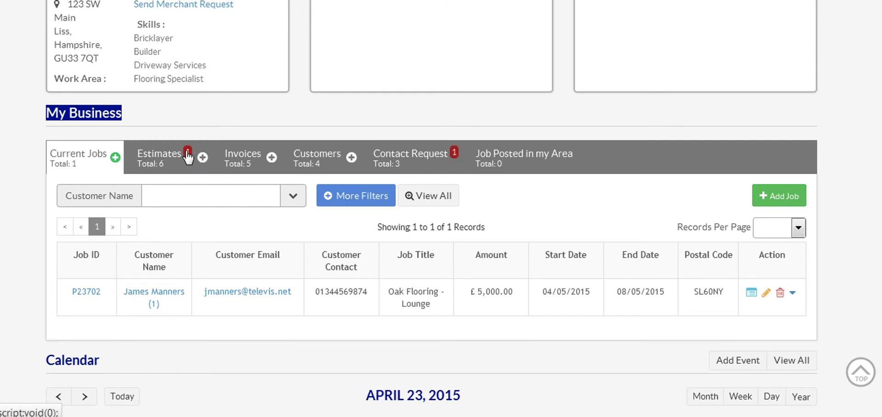
# Show the contact requests and check the actions available for the newest unread request.
pyautogui.click(423, 158)
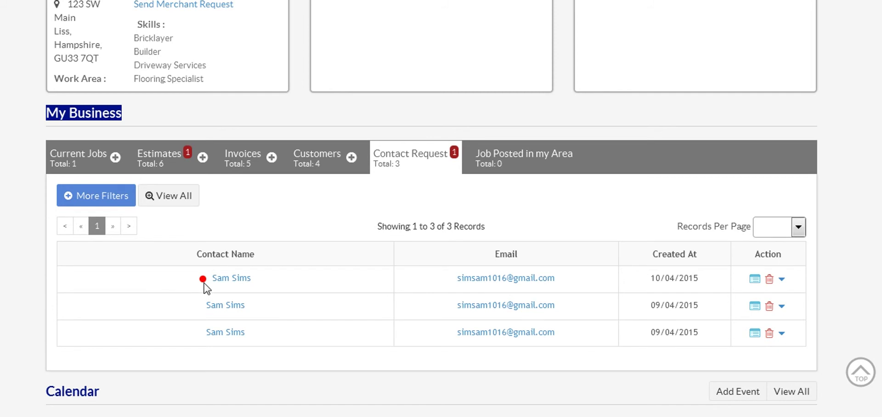
pyautogui.click(782, 279)
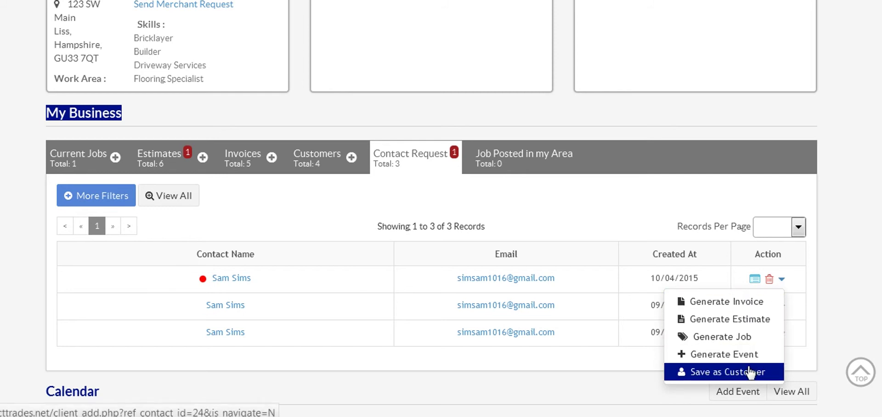
# Open the newest contact request, read its message about building a waterfall, review the reply area, and close it.
pyautogui.click(241, 279)
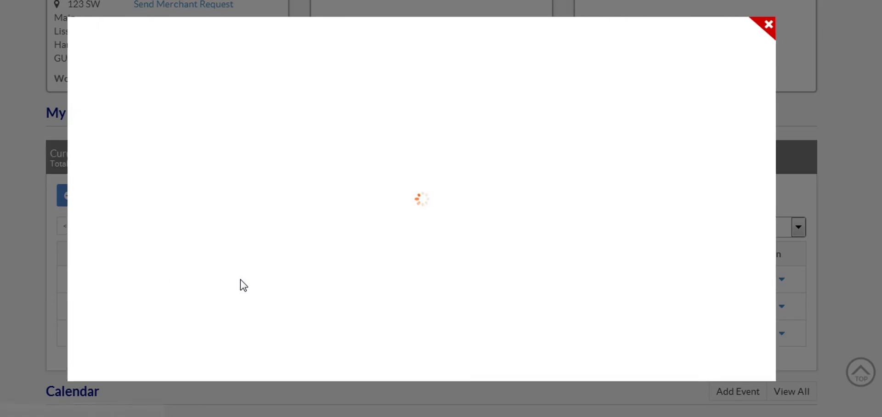
pyautogui.moveTo(340, 193); pyautogui.dragTo(78, 204)
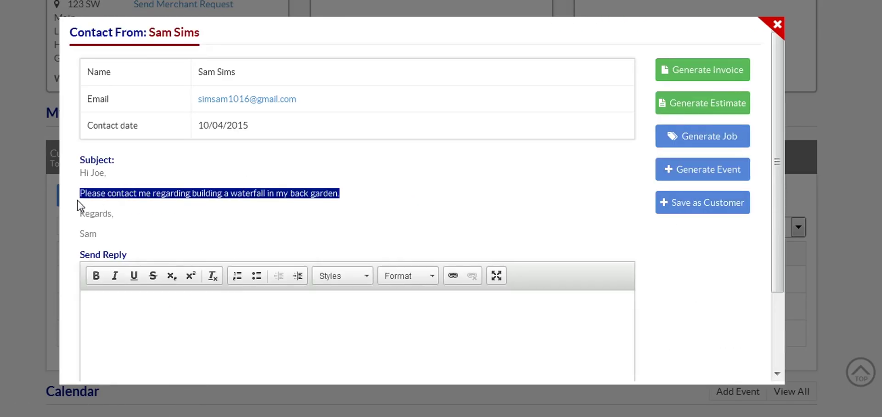
pyautogui.click(236, 216)
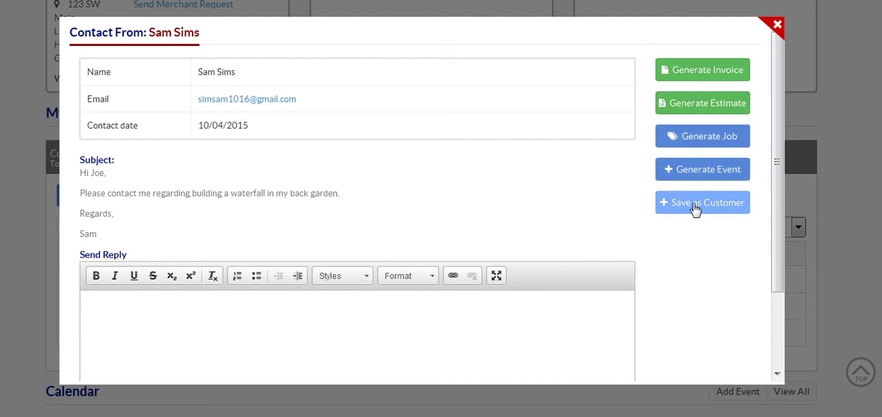
pyautogui.scroll(-2, 664, 256)
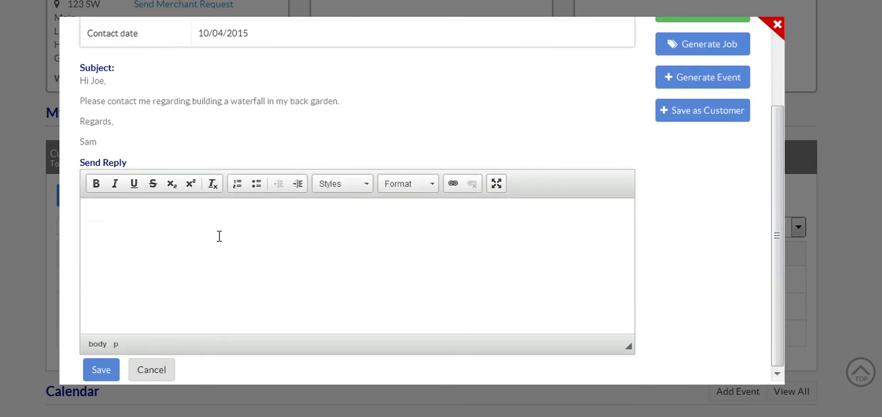
pyautogui.scroll(2, 605, 237)
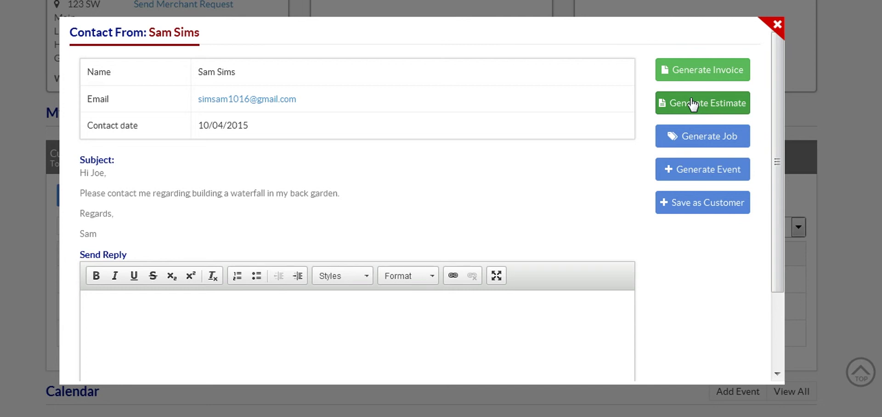
pyautogui.click(777, 26)
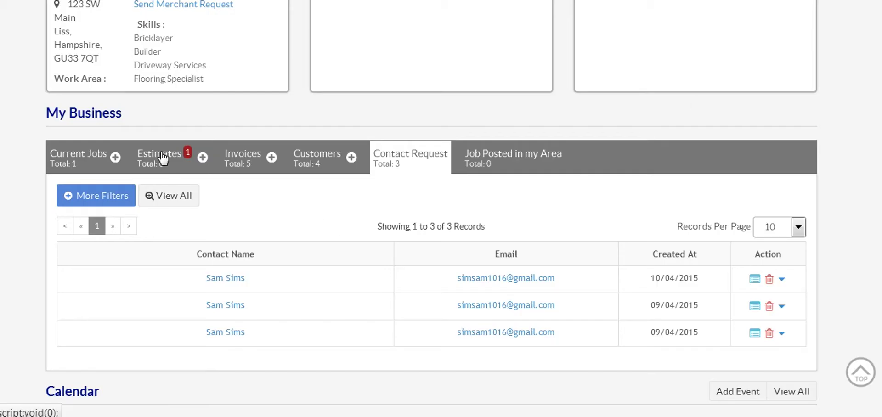
# Show the estimates list and open the unread pending estimate created on 10/04/2015.
pyautogui.click(160, 159)
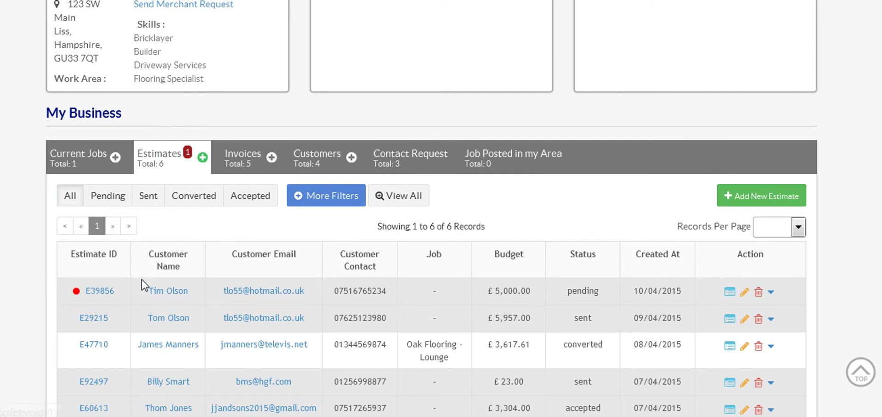
pyautogui.moveTo(192, 300)
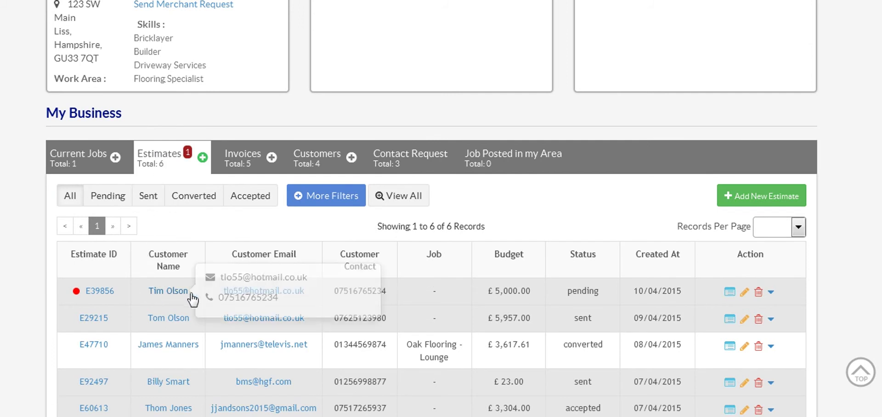
pyautogui.click(101, 292)
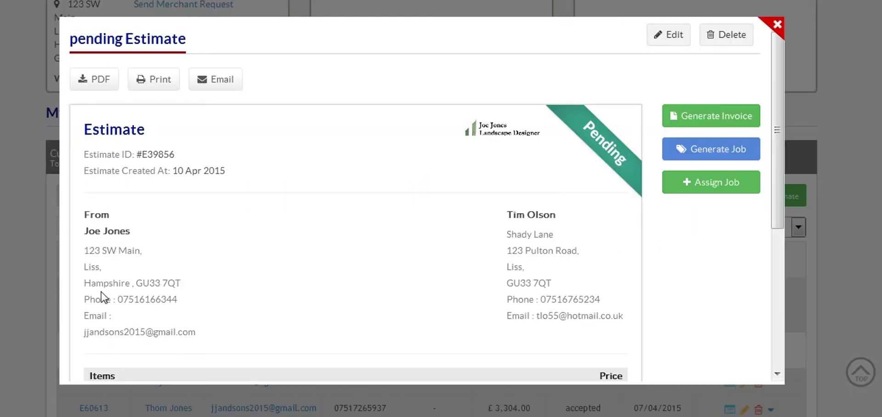
# Review the pending estimate's customer details, items and totals, from its header to its footer.
pyautogui.scroll(-5, 256, 225)
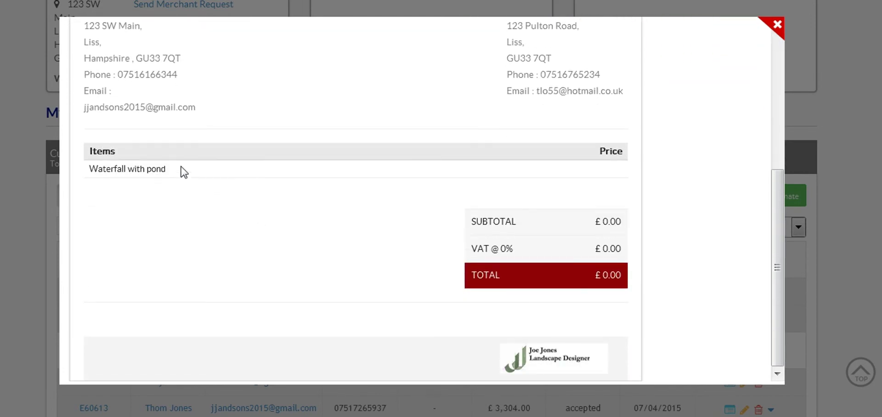
pyautogui.scroll(5, 303, 178)
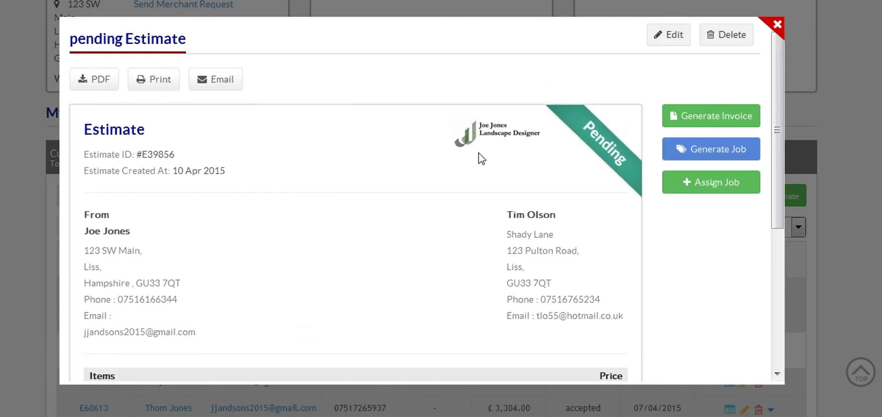
pyautogui.scroll(-3, 480, 158)
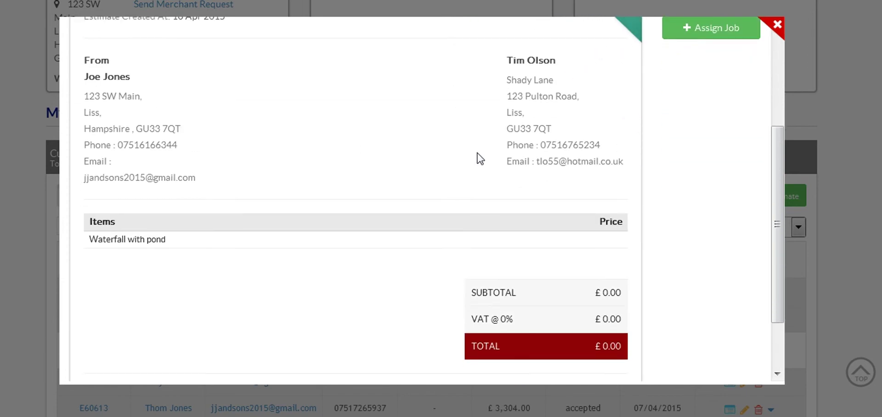
pyautogui.scroll(3, 480, 159)
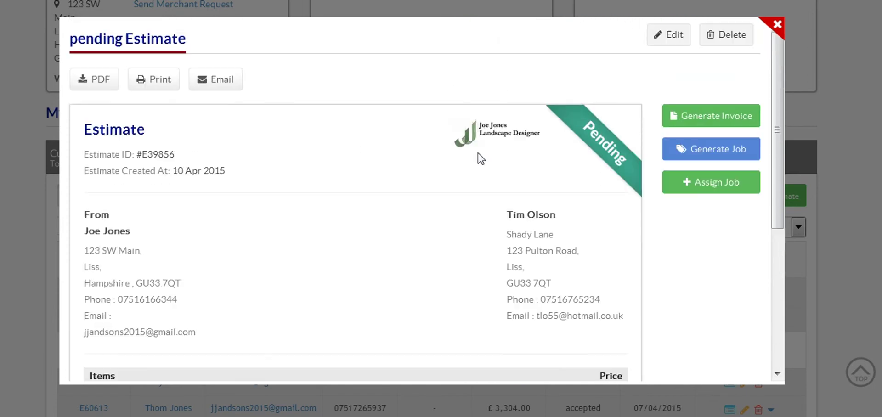
# Open the pending estimate for editing, check the available terms and conditions options, and close it without saving.
pyautogui.click(669, 35)
pyautogui.scroll(-6, 386, 222)
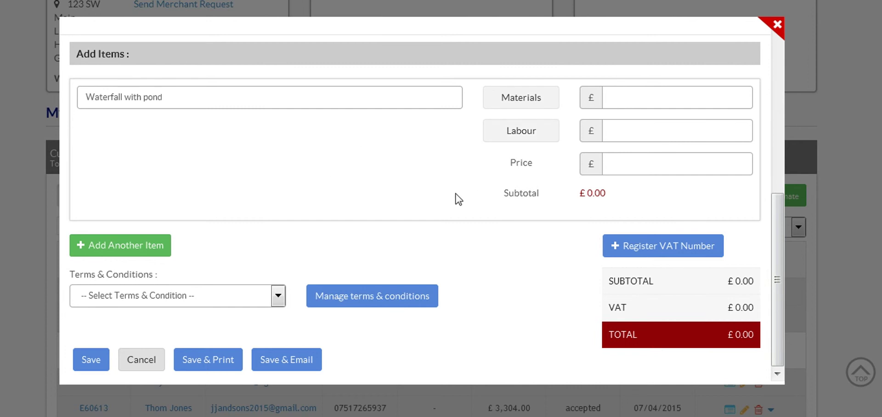
pyautogui.click(279, 297)
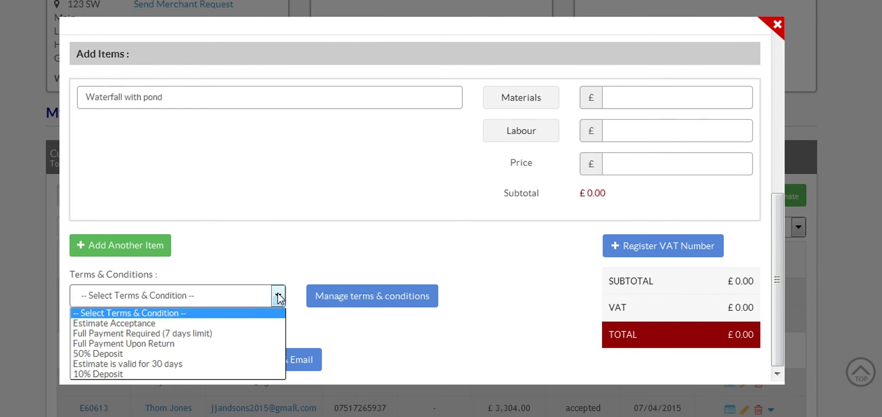
pyautogui.click(284, 274)
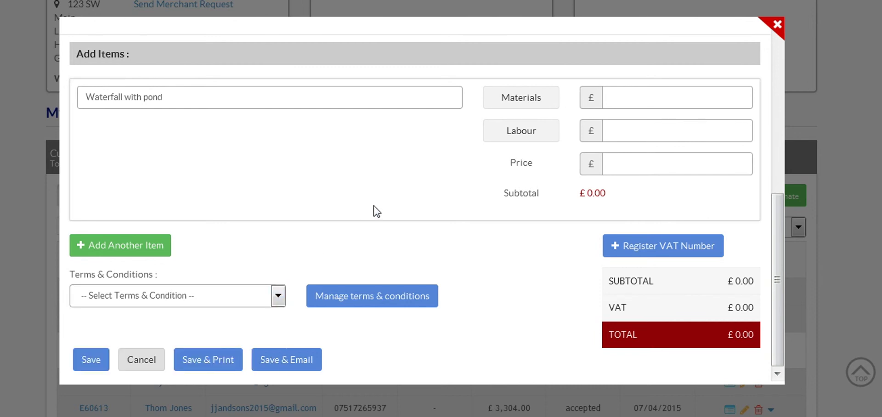
pyautogui.scroll(6, 374, 210)
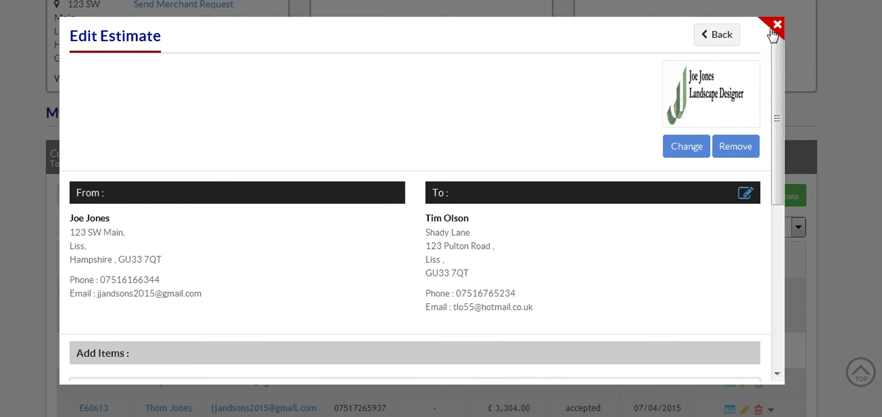
pyautogui.click(774, 27)
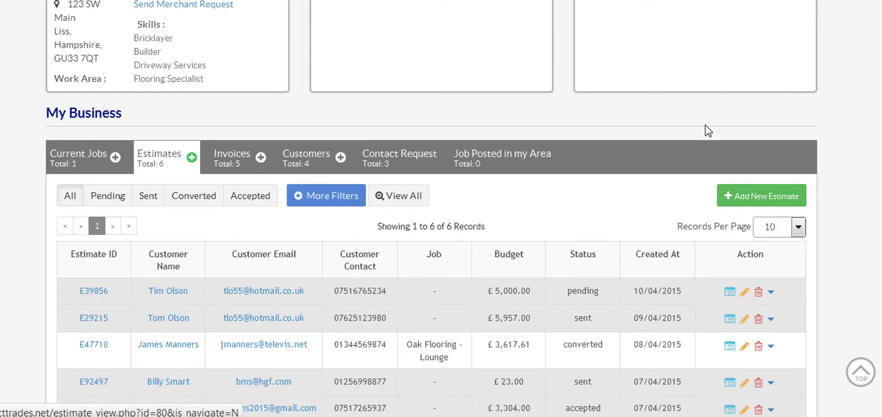
# Show the customers list, and view the details of the customer created on 09/04/2015 before closing the record.
pyautogui.click(301, 162)
pyautogui.scroll(-2, 6, 238)
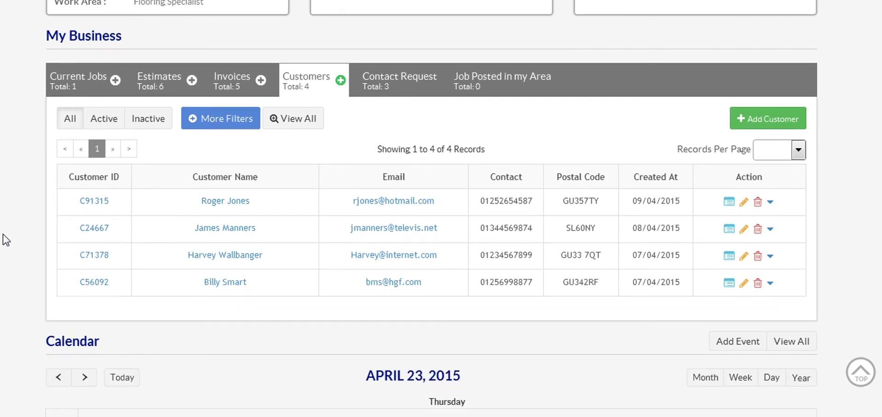
pyautogui.click(82, 201)
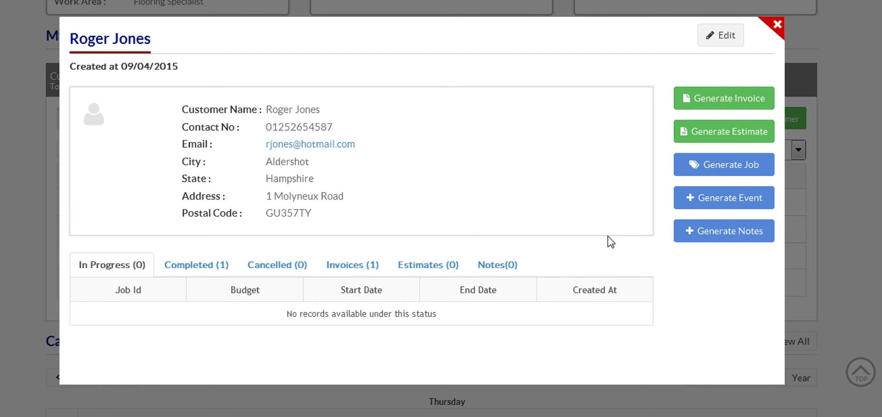
pyautogui.scroll(-2, 608, 236)
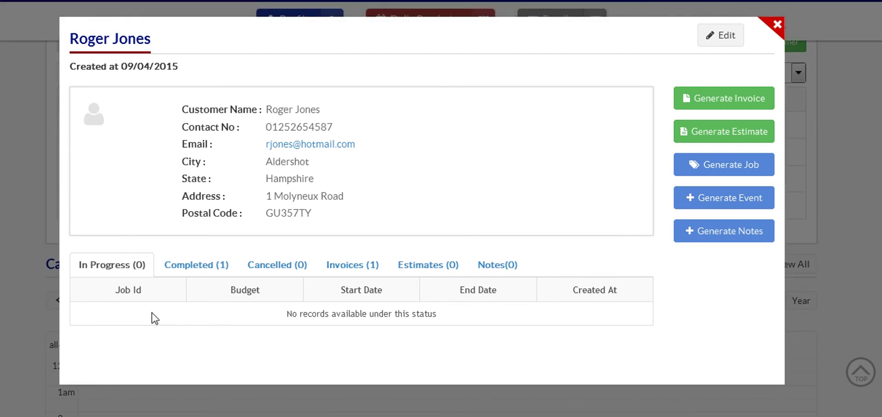
pyautogui.scroll(2, 512, 281)
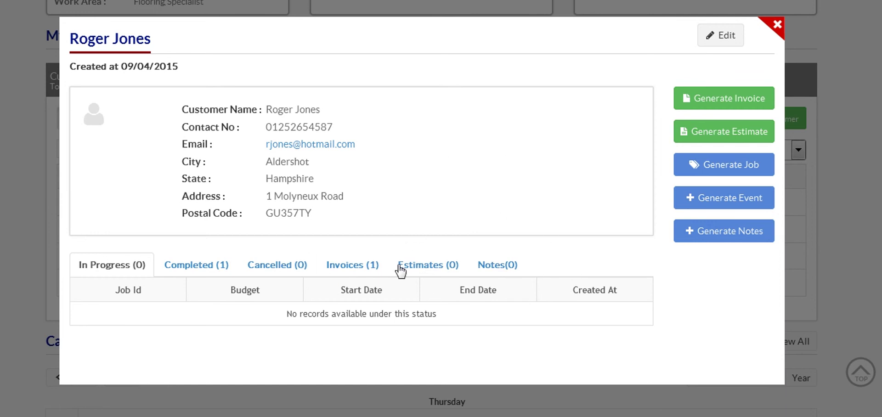
pyautogui.click(776, 25)
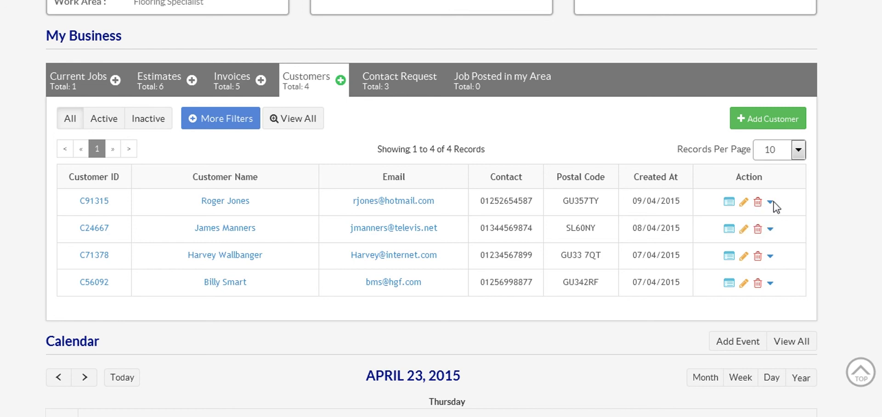
# Show the additional actions available for the customer created on 09/04/2015.
pyautogui.click(772, 206)
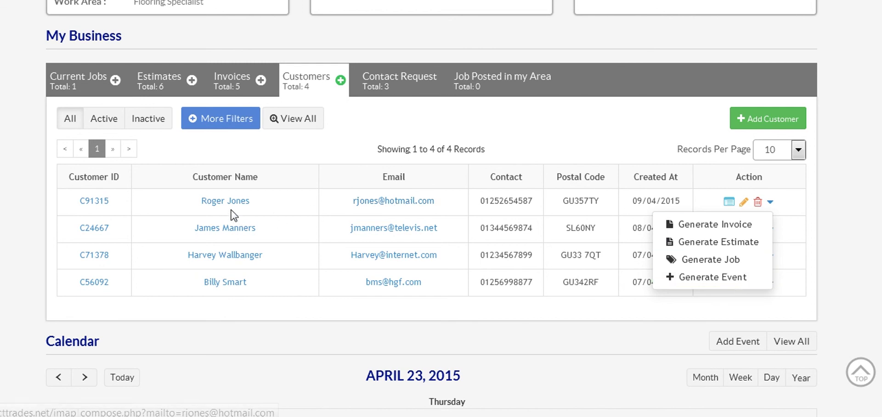
pyautogui.moveTo(228, 202)
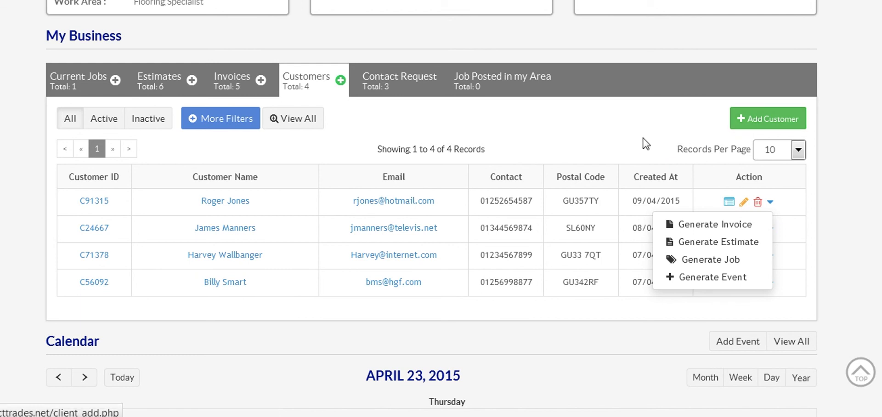
# Switch the dashboard calendar to the year view and open the day schedule for 28 April 2015.
pyautogui.scroll(-6, 643, 142)
pyautogui.scroll(3, 646, 140)
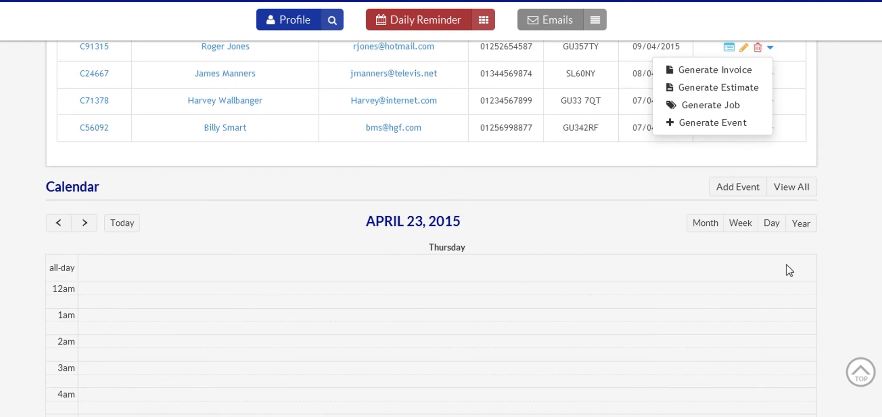
pyautogui.click(805, 227)
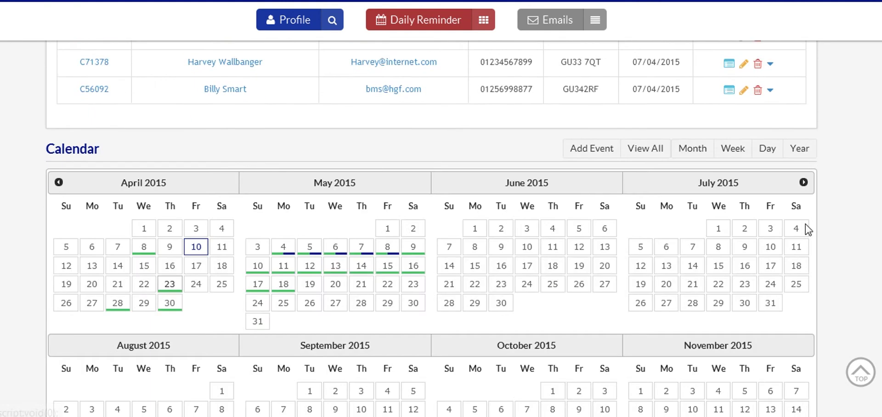
pyautogui.scroll(-3, 745, 239)
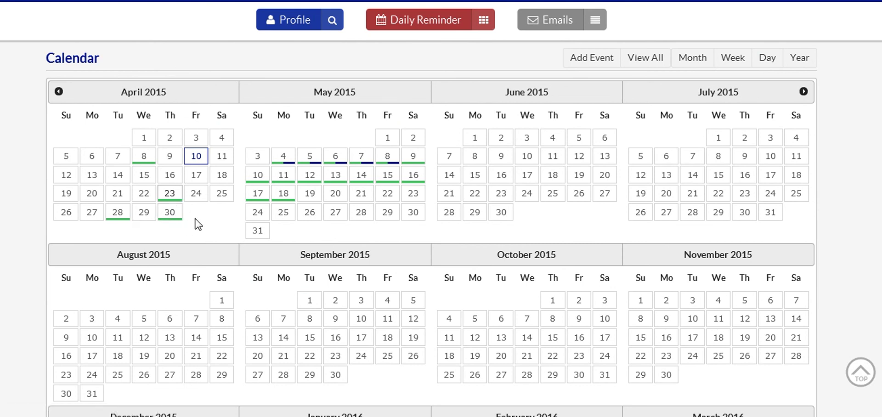
pyautogui.click(114, 214)
pyautogui.scroll(-3, 282, 205)
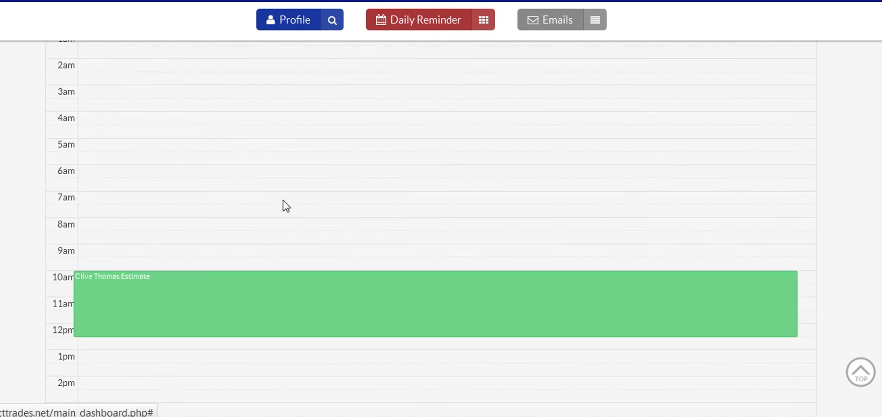
# Open the 10am estimate event on 28 April 2015, review all its details, and close it.
pyautogui.click(299, 284)
pyautogui.click(379, 247)
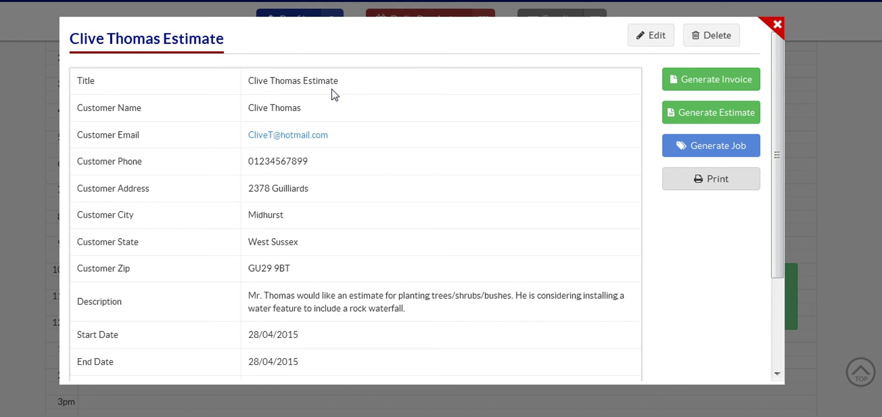
pyautogui.scroll(-3, 378, 186)
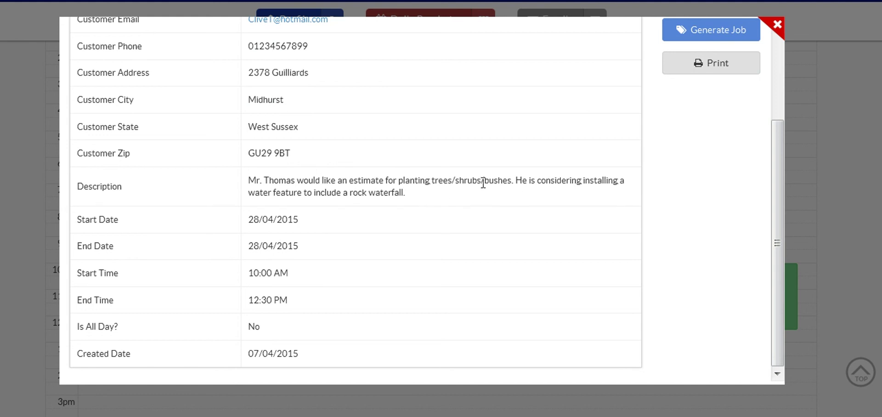
pyautogui.scroll(3, 552, 164)
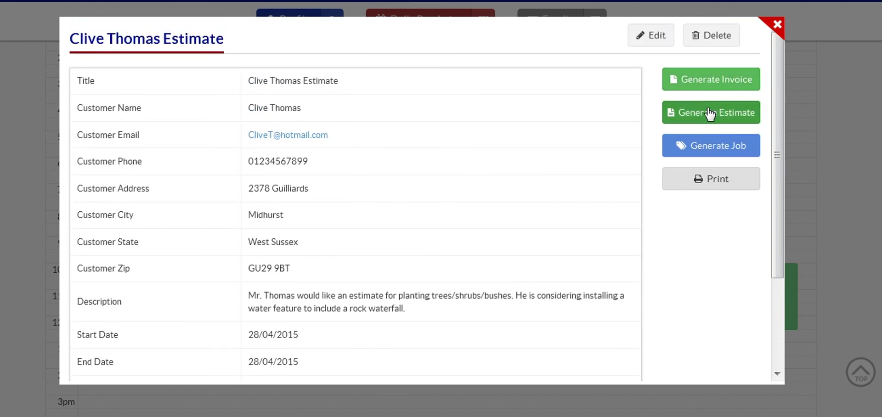
pyautogui.click(776, 25)
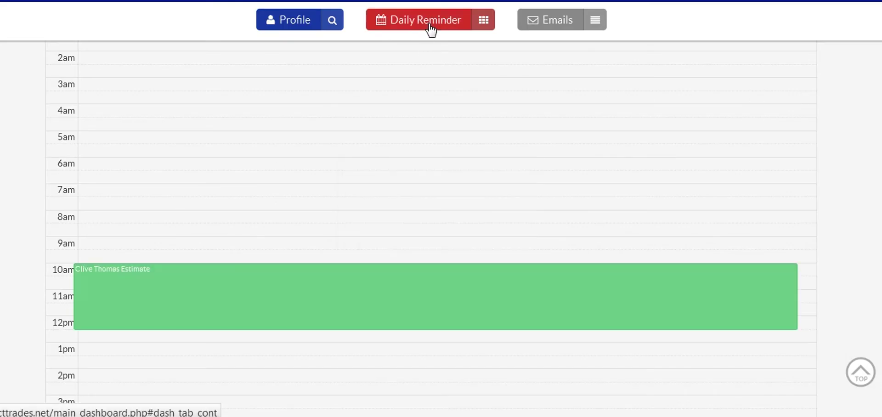
# Return to the Daily Reminders area of the dashboard and highlight part of the 30 day trial period notice.
pyautogui.click(431, 28)
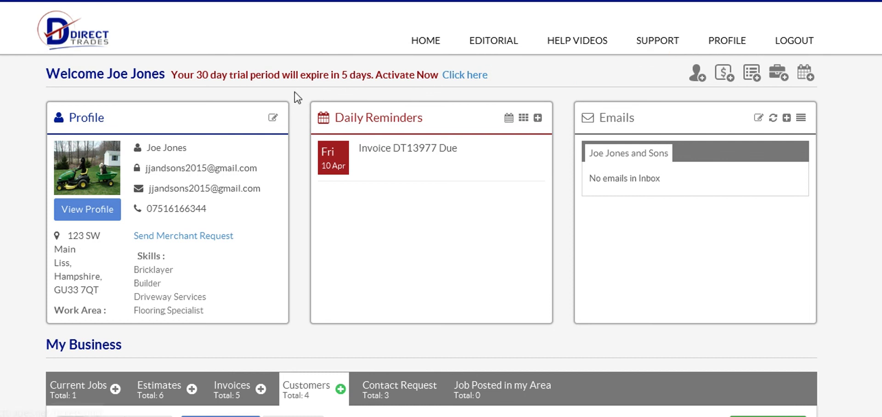
pyautogui.moveTo(191, 77); pyautogui.dragTo(268, 76)
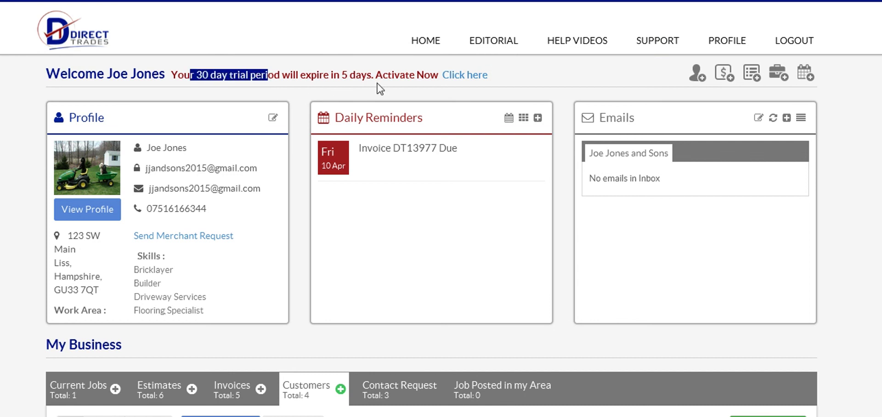